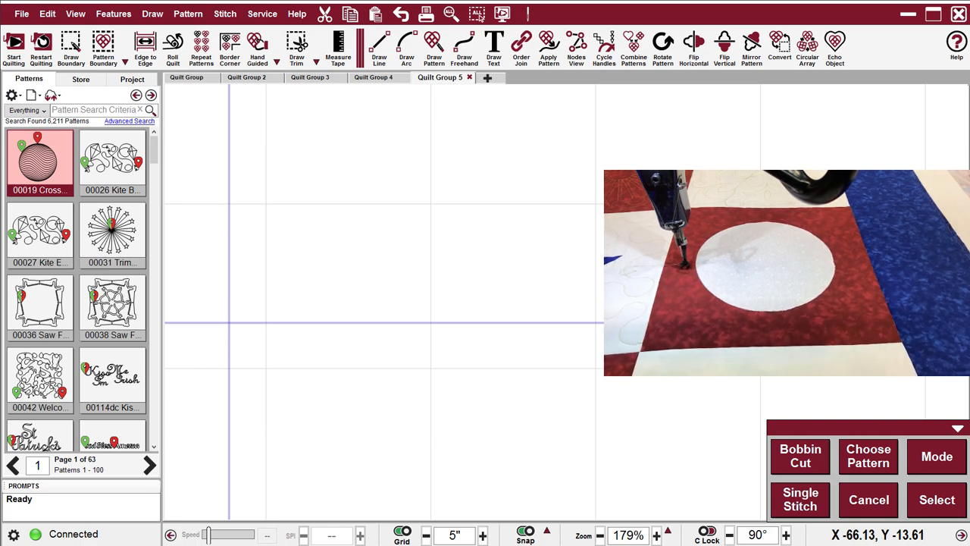
{"action": "key", "text": "Right"}
{"action": "key", "text": "Right"}
{"action": "key", "text": "Return"}
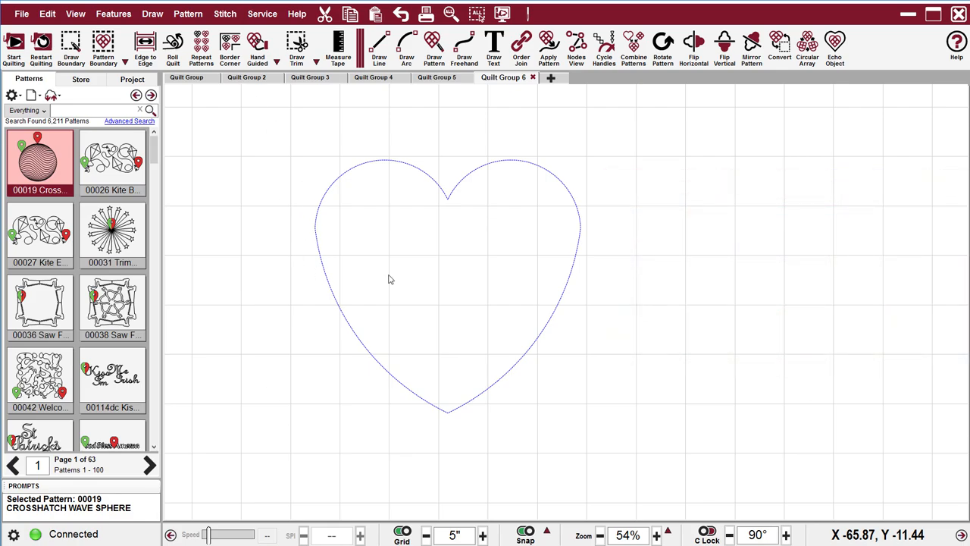
Select the heart boundary, search the patterns for "fill wavy", and place the Fill Wavy pattern in the heart's center.
{"action": "left_click", "coordinate": [429, 235]}
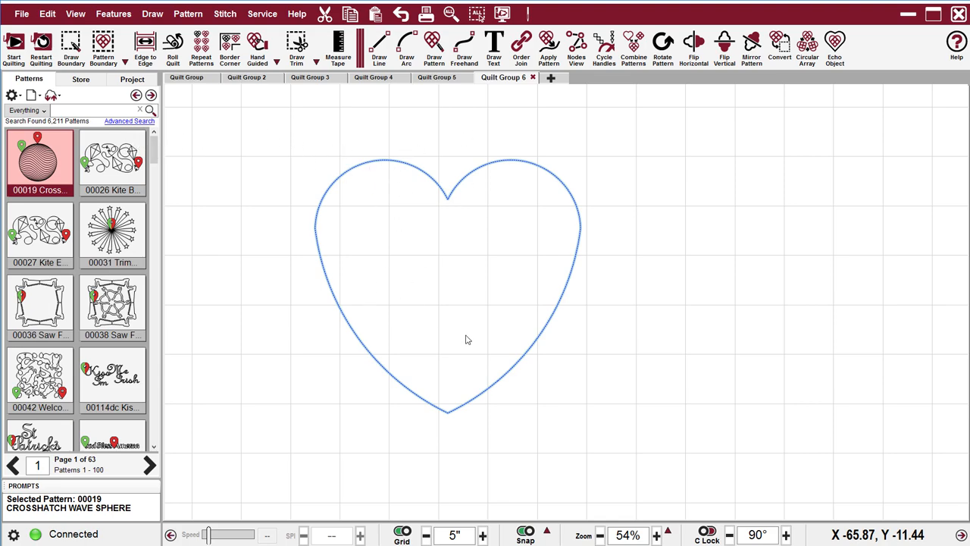
{"action": "left_click", "coordinate": [78, 113]}
{"action": "type", "text": "fill "}
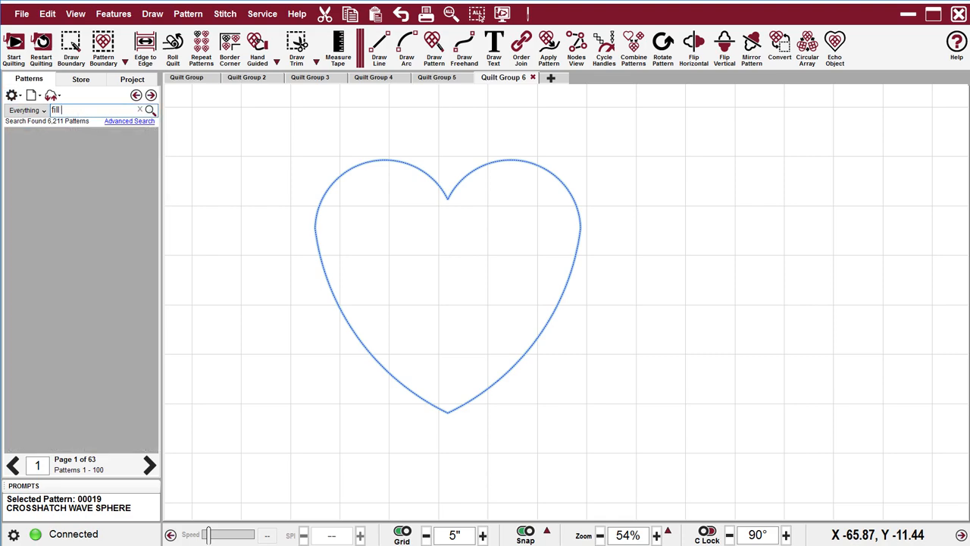
{"action": "type", "text": "wavy"}
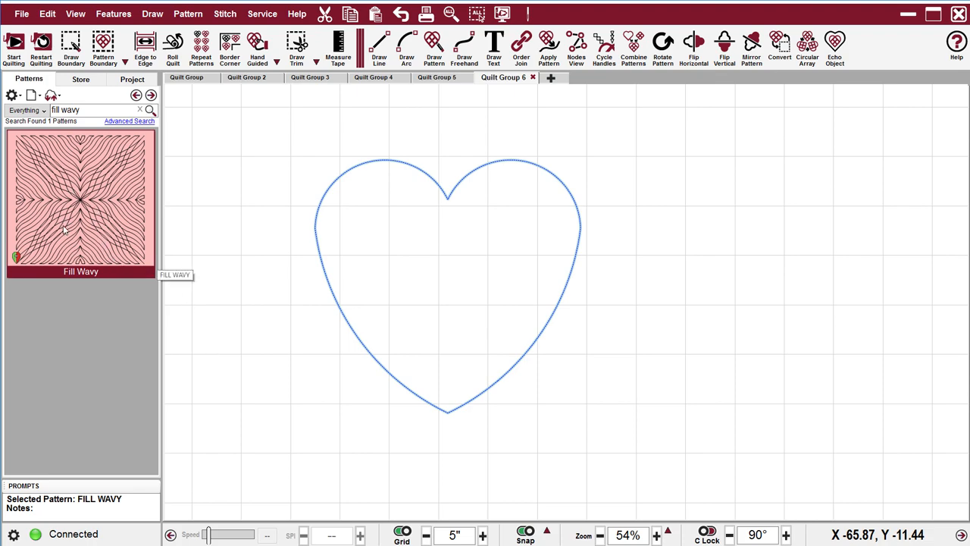
{"action": "mouse_move", "coordinate": [75, 199]}
{"action": "left_mouse_down"}
{"action": "mouse_move", "coordinate": [455, 245]}
{"action": "mouse_move", "coordinate": [450, 288]}
{"action": "left_mouse_up"}
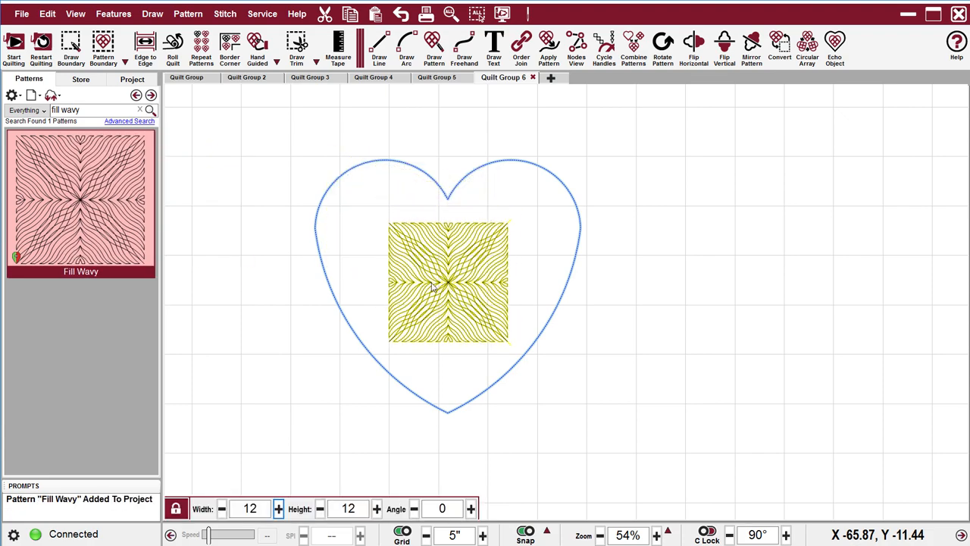
Enlarge the Fill Wavy pattern about its center to about 41.55 wide and high so it covers the whole heart.
{"action": "scroll", "coordinate": [410, 332], "scroll_direction": "down", "scroll_amount": 2}
{"action": "left_click_drag", "start_coordinate": [410, 332], "coordinate": [309, 428]}
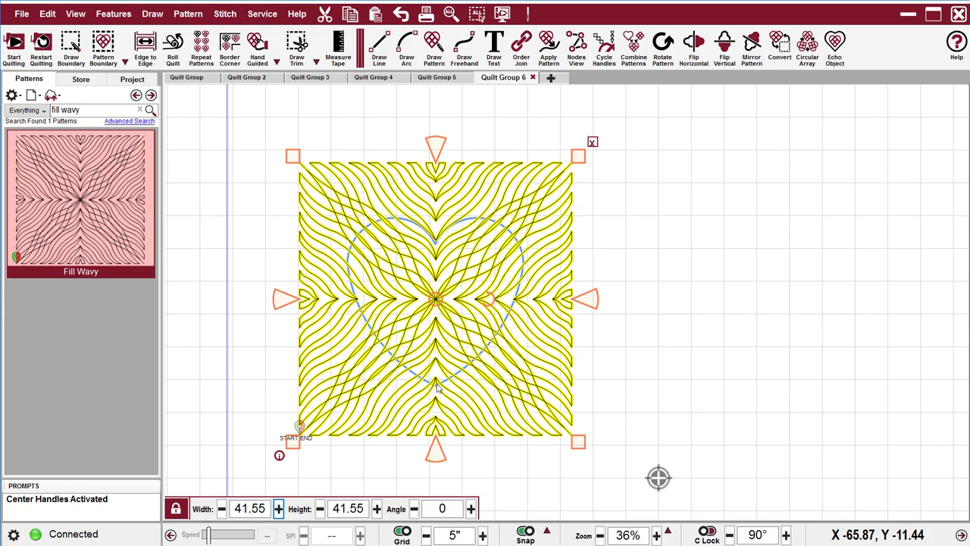
Fill the area outside the heart boundary with the Fill Wavy pattern.
{"action": "left_click", "coordinate": [693, 343]}
{"action": "left_click", "coordinate": [453, 306]}
{"action": "right_click", "coordinate": [449, 299]}
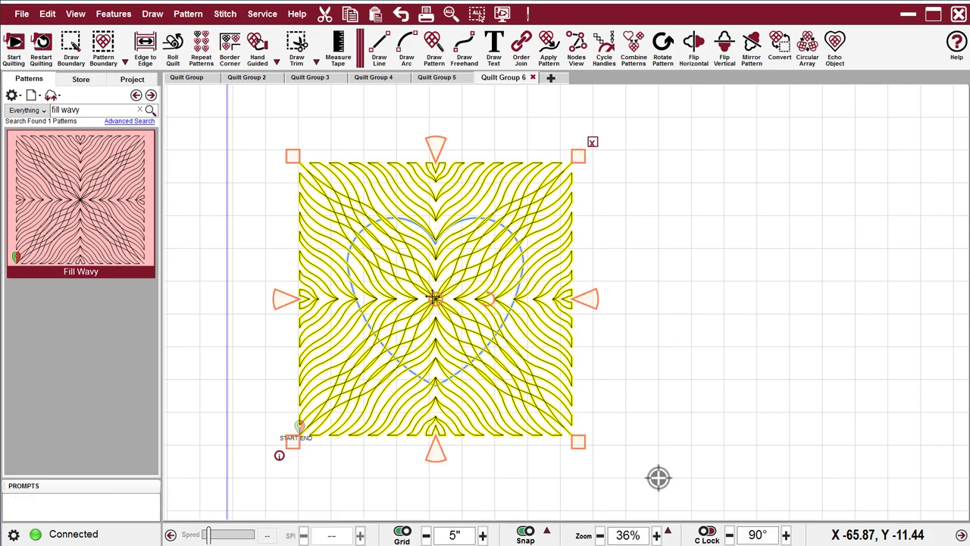
{"action": "mouse_move", "coordinate": [494, 476]}
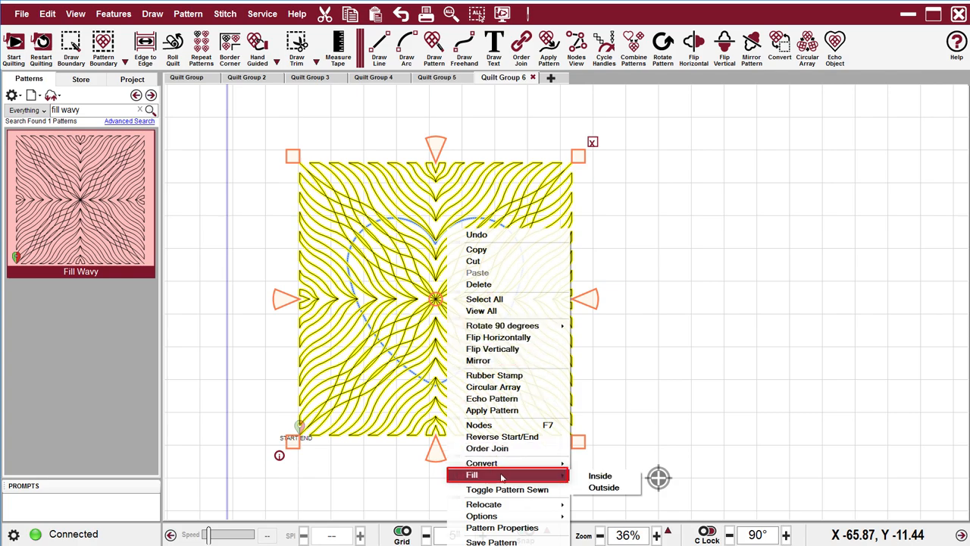
{"action": "left_click", "coordinate": [590, 488]}
{"action": "left_click", "coordinate": [645, 354]}
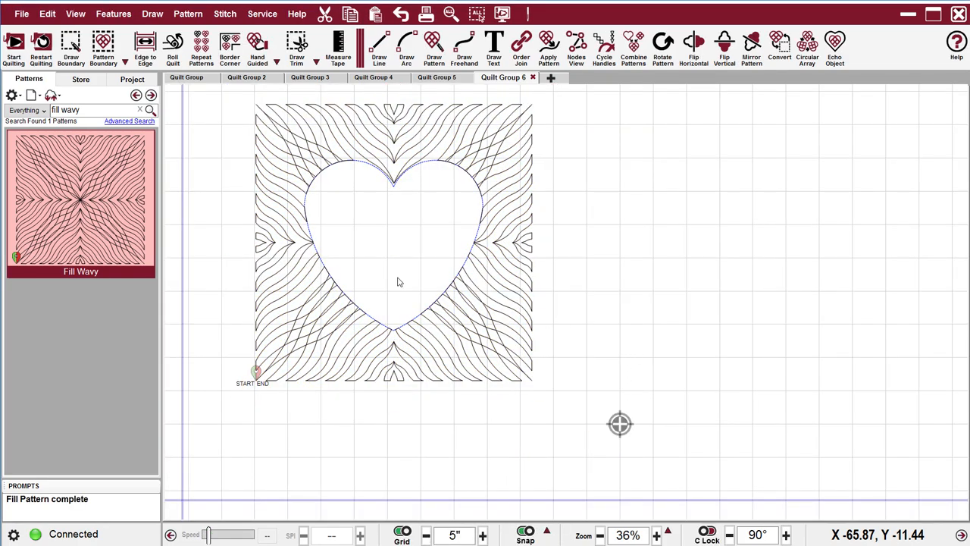
Inspect the fill around the heart's edge and undo the outside fill.
{"action": "scroll", "coordinate": [398, 277], "scroll_direction": "up", "scroll_amount": 4}
{"action": "left_click_drag", "start_coordinate": [399, 224], "coordinate": [436, 291]}
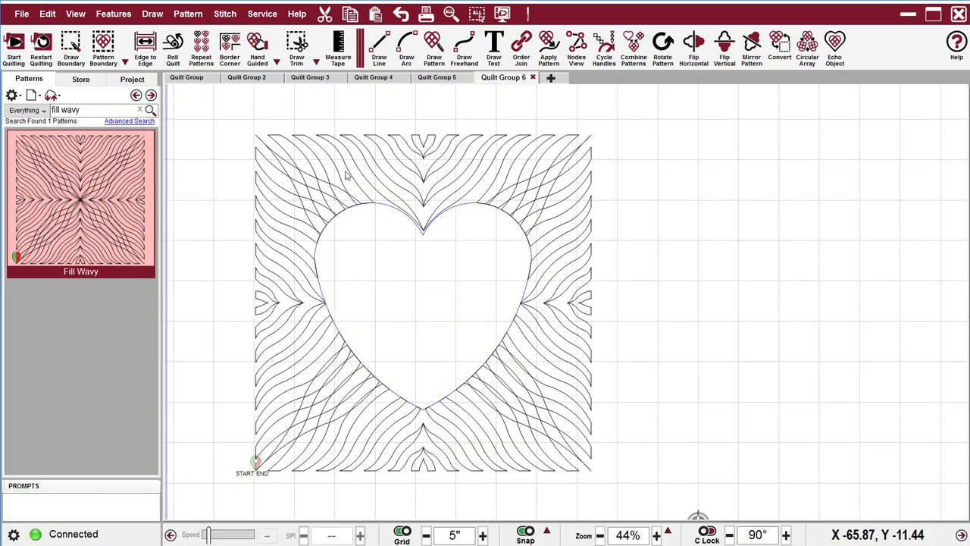
{"action": "scroll", "coordinate": [540, 344], "scroll_direction": "up", "scroll_amount": 10}
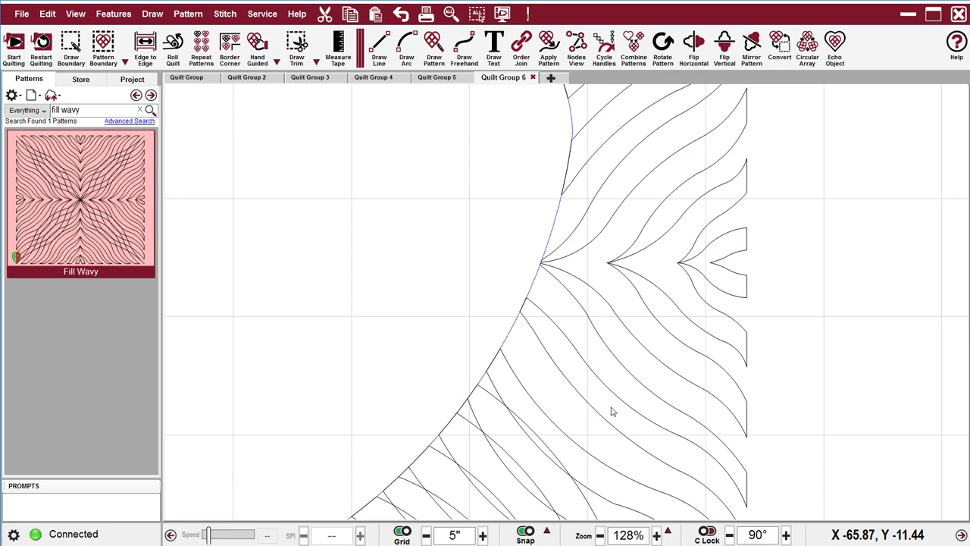
{"action": "scroll", "coordinate": [559, 412], "scroll_direction": "down", "scroll_amount": 6}
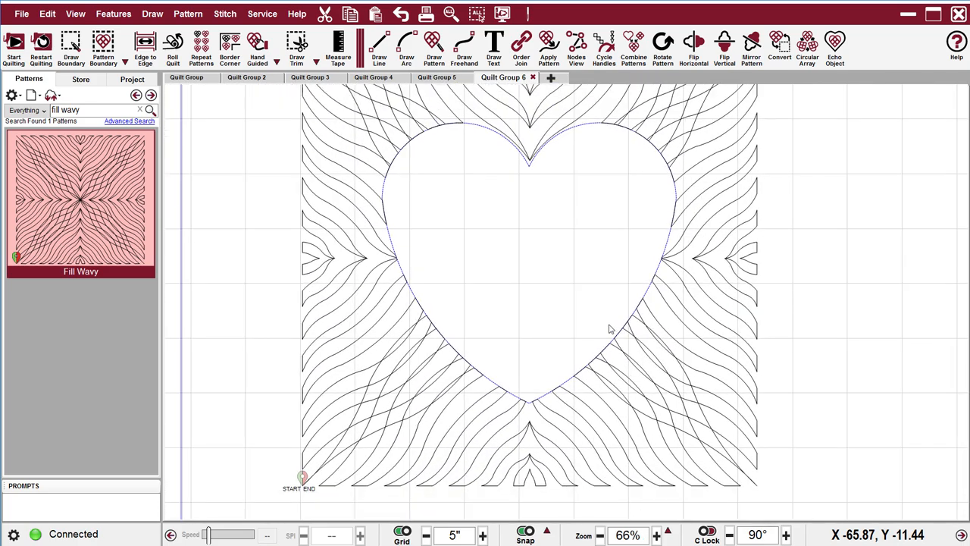
{"action": "scroll", "coordinate": [612, 330], "scroll_direction": "down", "scroll_amount": 2}
{"action": "left_click", "coordinate": [685, 412]}
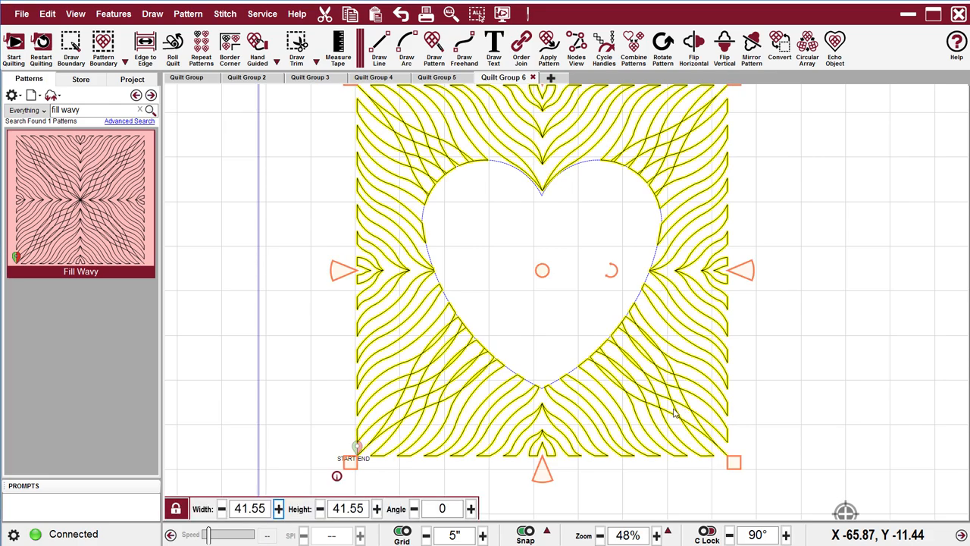
{"action": "key", "text": "ctrl+z"}
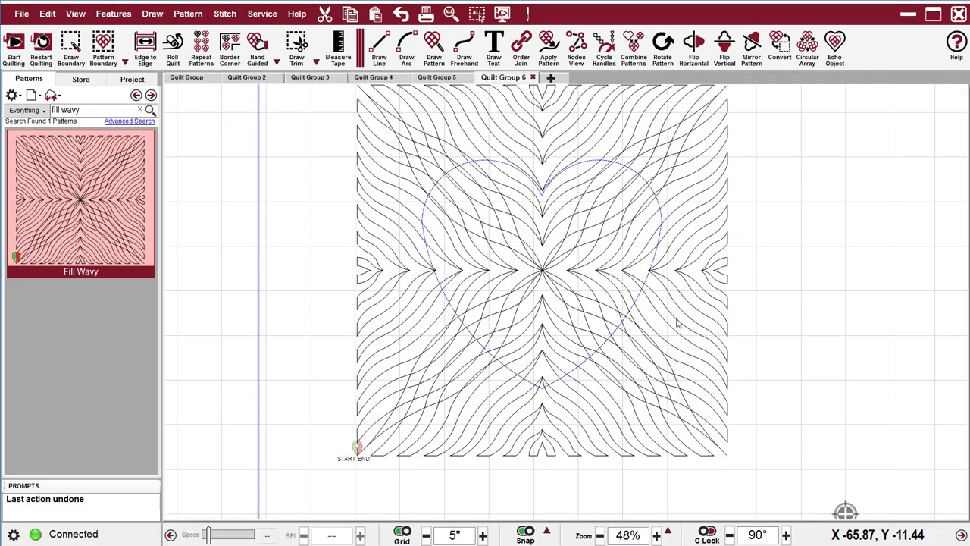
Select the Fill Wavy pattern with the heart boundary, fill only the inside of the heart, and inspect its edges.
{"action": "left_click", "coordinate": [573, 279]}
{"action": "right_click", "coordinate": [545, 265]}
{"action": "mouse_move", "coordinate": [607, 476]}
{"action": "left_click", "coordinate": [709, 475]}
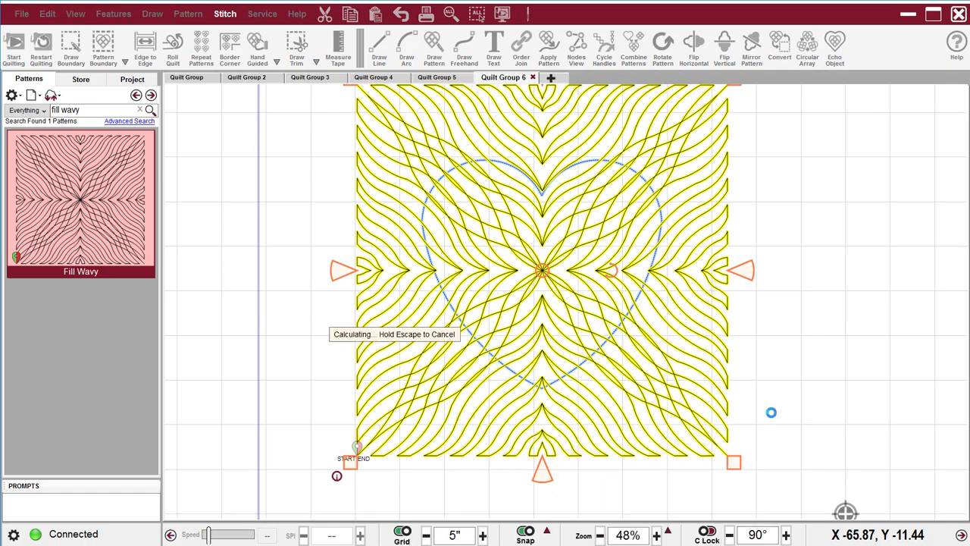
{"action": "left_click", "coordinate": [774, 414]}
{"action": "scroll", "coordinate": [419, 204], "scroll_direction": "up", "scroll_amount": 2}
{"action": "left_click_drag", "start_coordinate": [418, 204], "coordinate": [450, 298]}
{"action": "scroll", "coordinate": [452, 301], "scroll_direction": "up", "scroll_amount": 2}
{"action": "scroll", "coordinate": [624, 251], "scroll_direction": "up", "scroll_amount": 4}
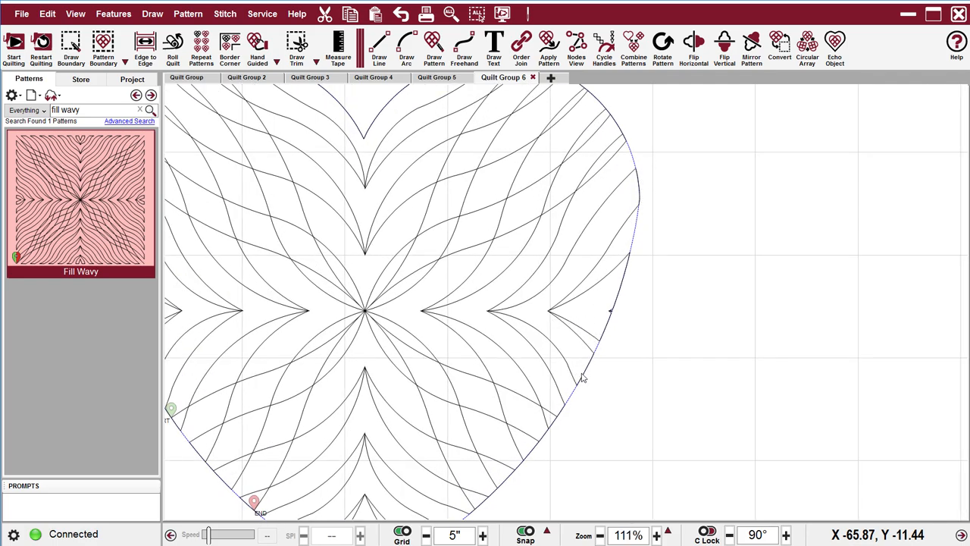
{"action": "scroll", "coordinate": [582, 379], "scroll_direction": "down", "scroll_amount": 4}
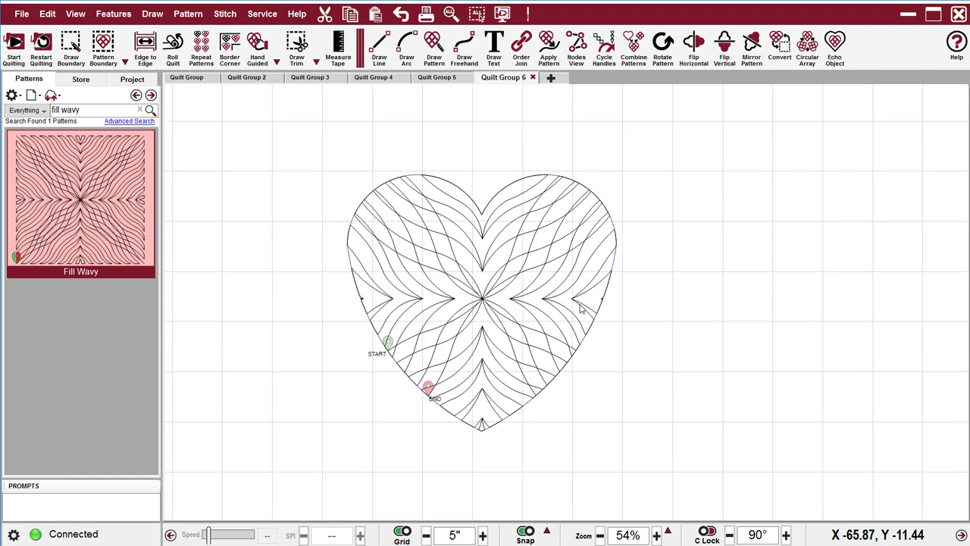
In Quilt Group 5, draw a closed circle about 7.96 across inside the square boundary using Draw Arc.
{"action": "left_click", "coordinate": [452, 79]}
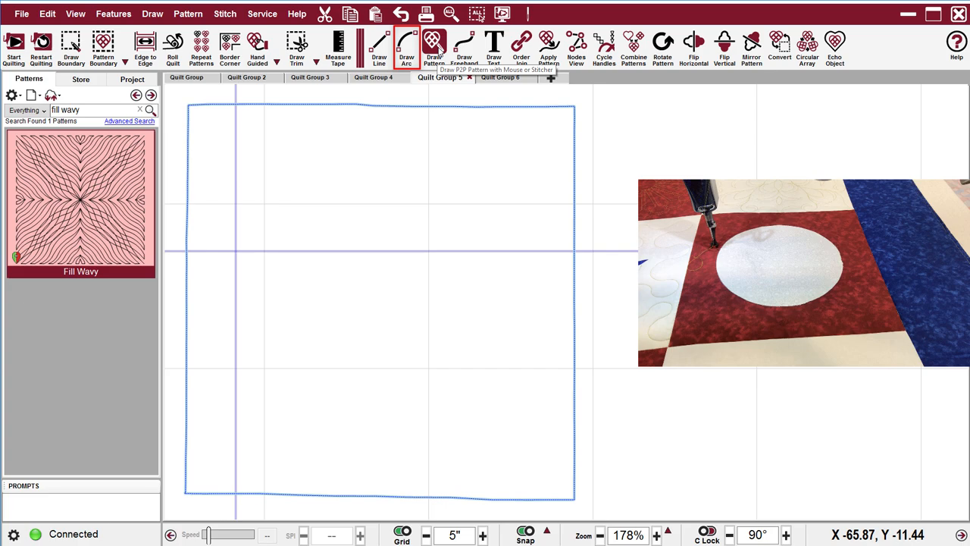
{"action": "left_click", "coordinate": [406, 46]}
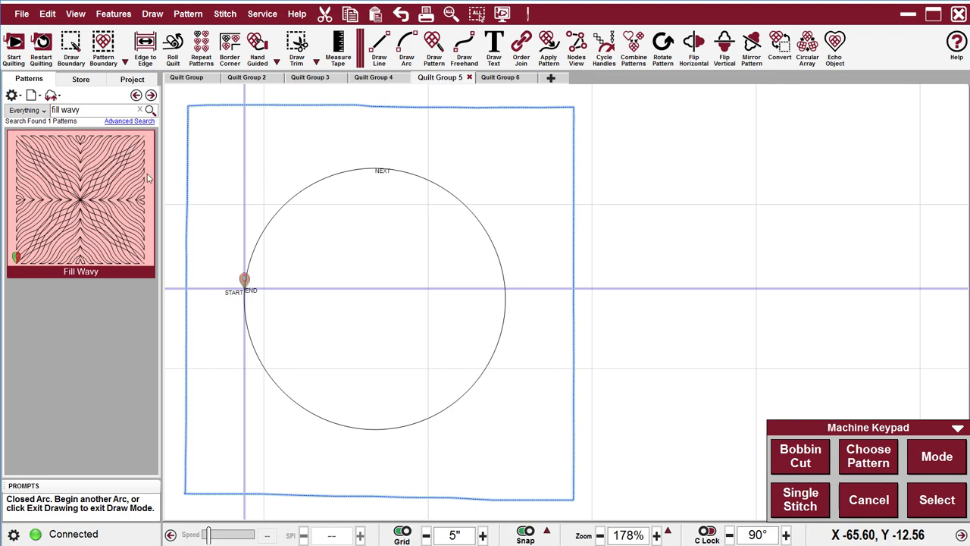
Switch the circle's lower-left arc to endpoint handles and snap its loose endpoint onto the circle's start point.
{"action": "scroll", "coordinate": [228, 296], "scroll_direction": "up", "scroll_amount": 8}
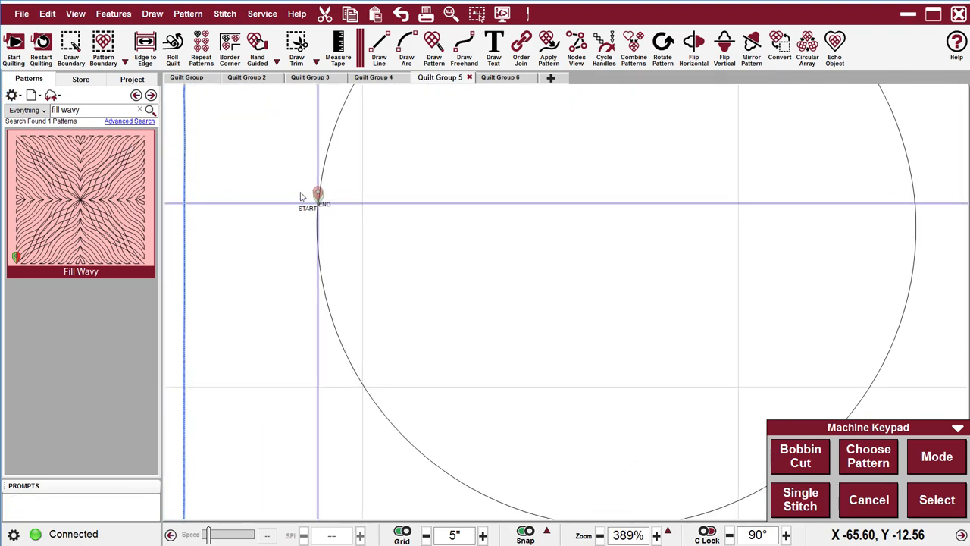
{"action": "scroll", "coordinate": [314, 209], "scroll_direction": "up", "scroll_amount": 5}
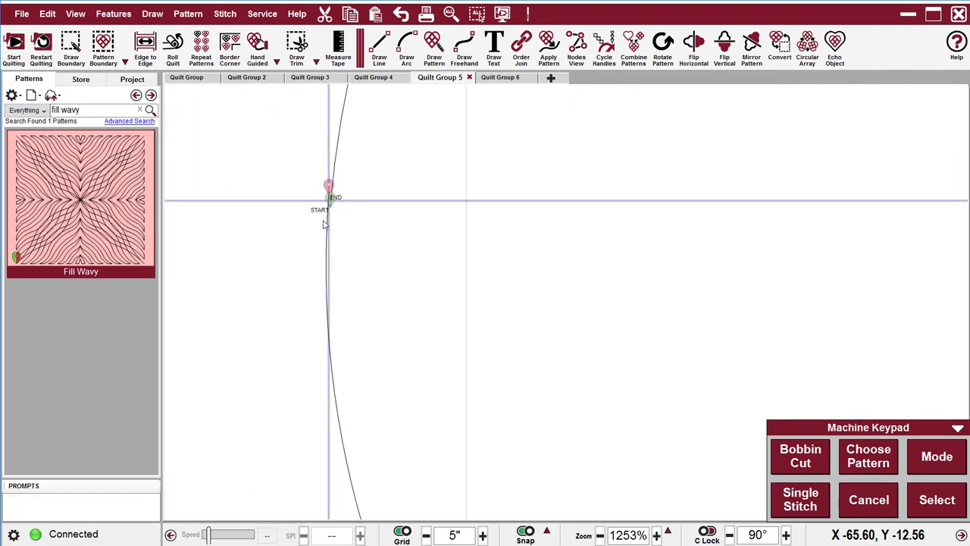
{"action": "left_click", "coordinate": [328, 297]}
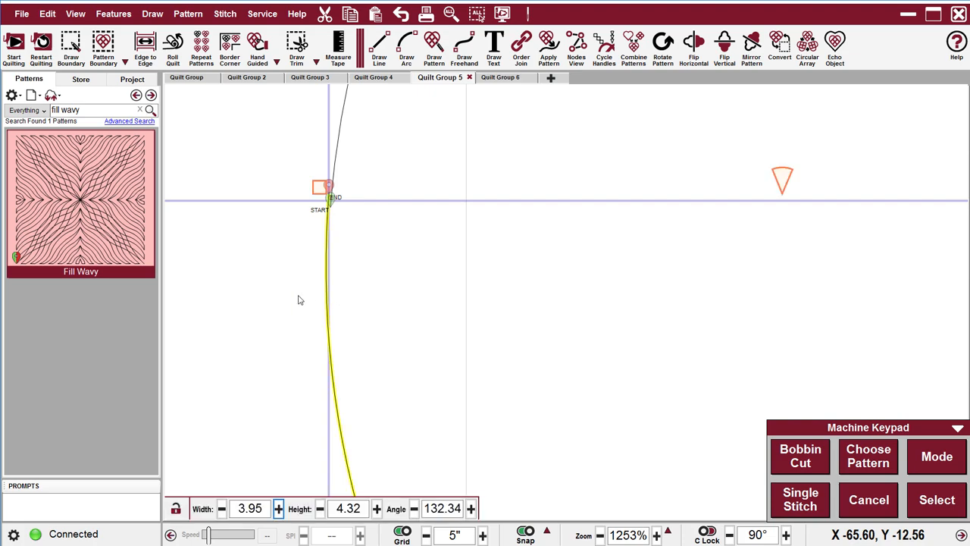
{"action": "scroll", "coordinate": [326, 254], "scroll_direction": "up", "scroll_amount": 3}
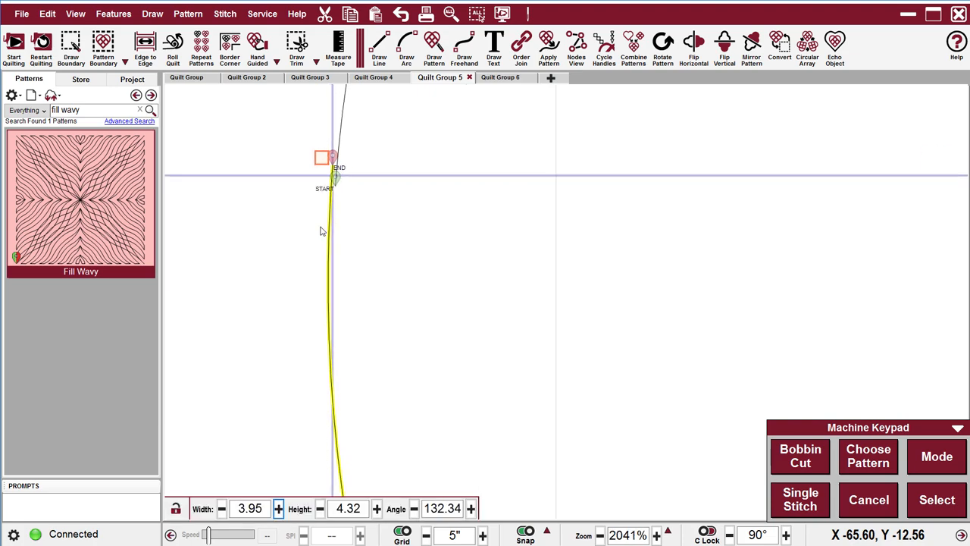
{"action": "key", "text": "space"}
{"action": "key", "text": "space"}
{"action": "scroll", "coordinate": [304, 207], "scroll_direction": "down", "scroll_amount": 8}
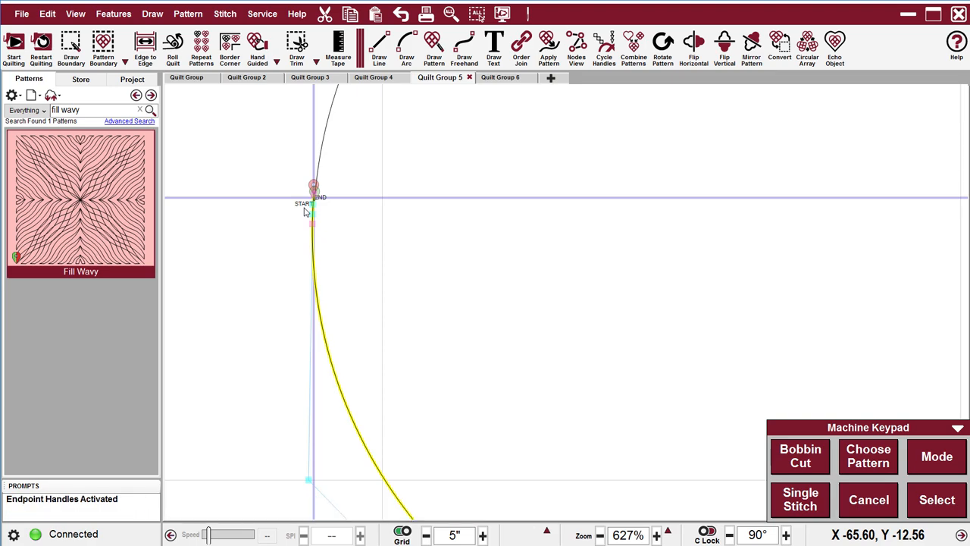
{"action": "scroll", "coordinate": [314, 199], "scroll_direction": "up", "scroll_amount": 4}
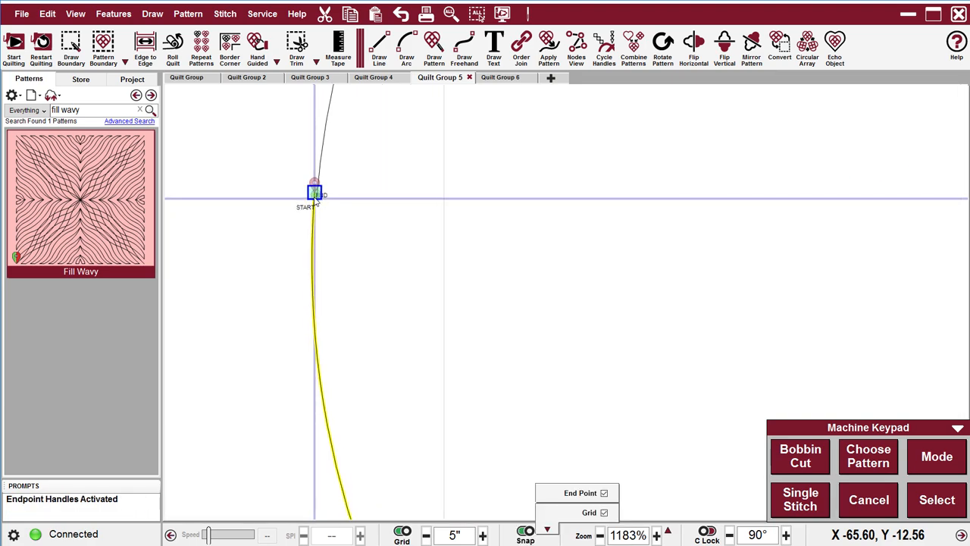
{"action": "left_click_drag", "start_coordinate": [316, 196], "coordinate": [318, 207]}
{"action": "scroll", "coordinate": [266, 201], "scroll_direction": "down", "scroll_amount": 7}
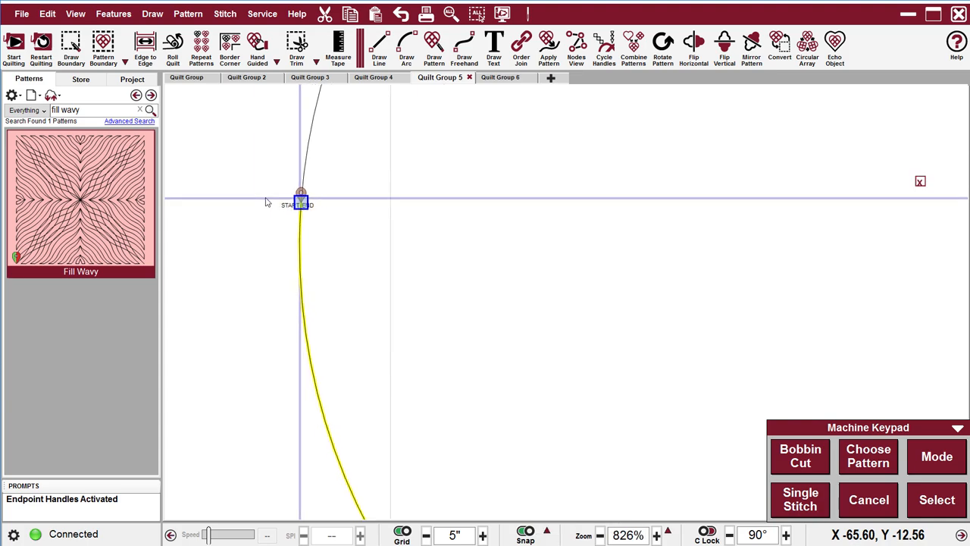
{"action": "scroll", "coordinate": [531, 200], "scroll_direction": "down", "scroll_amount": 4}
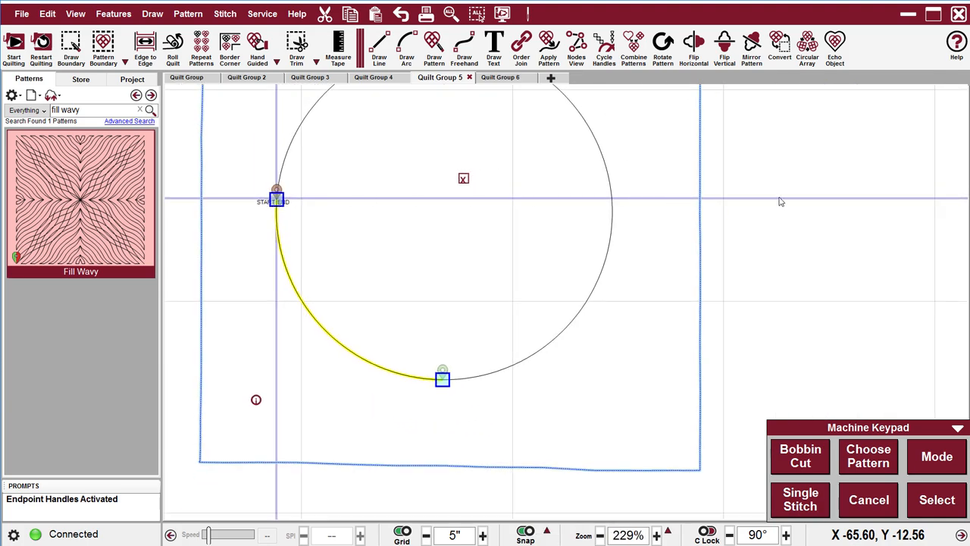
Select the circle's arcs and connect them in sequence with Order Join.
{"action": "left_click", "coordinate": [419, 169]}
{"action": "left_click", "coordinate": [828, 239]}
{"action": "left_click", "coordinate": [424, 156]}
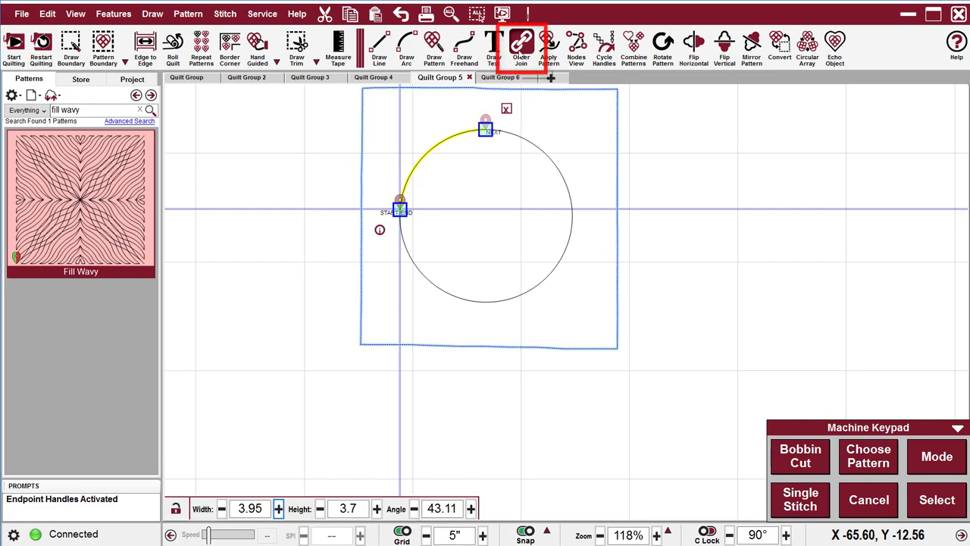
{"action": "left_click", "coordinate": [522, 45]}
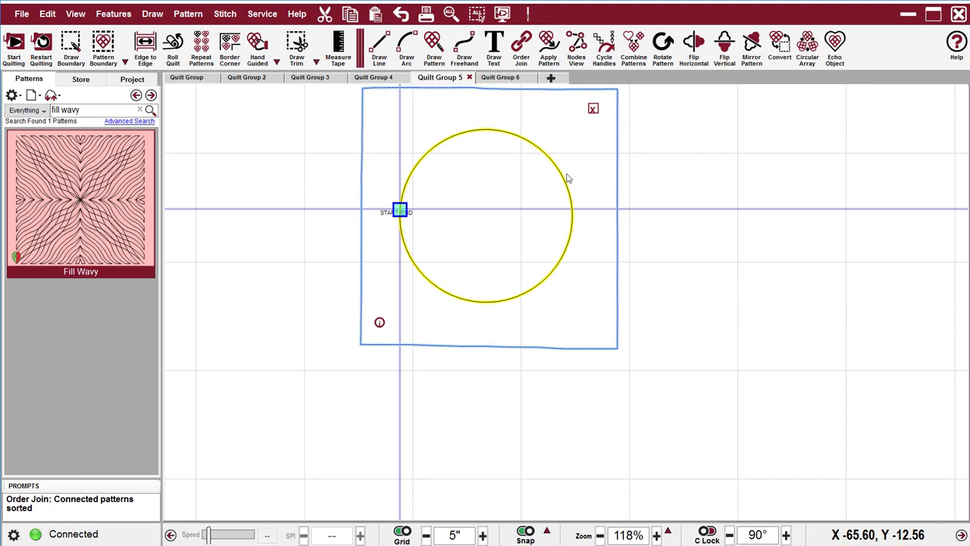
Combine the joined arcs into one pattern and convert the circle to a boundary.
{"action": "scroll", "coordinate": [421, 196], "scroll_direction": "up", "scroll_amount": 2}
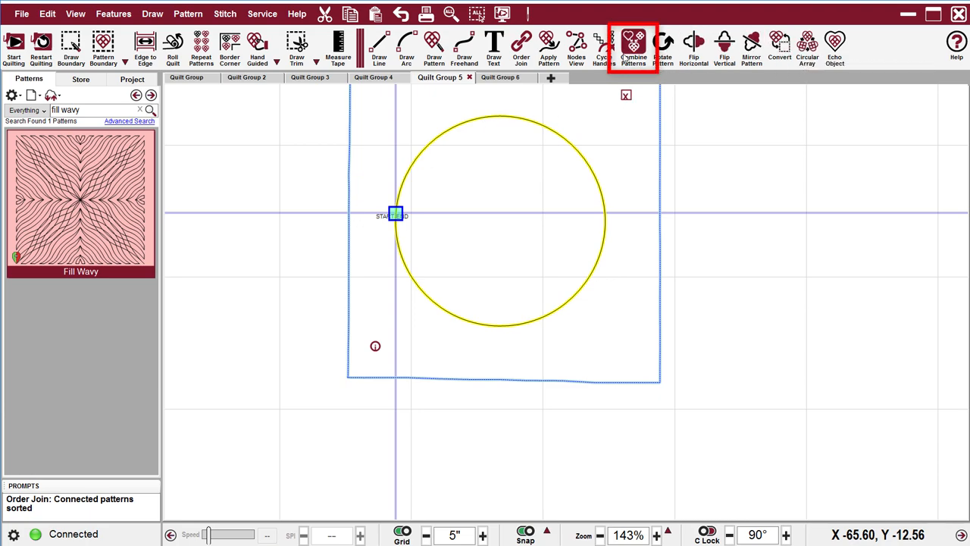
{"action": "left_click", "coordinate": [634, 44]}
{"action": "left_click", "coordinate": [560, 188]}
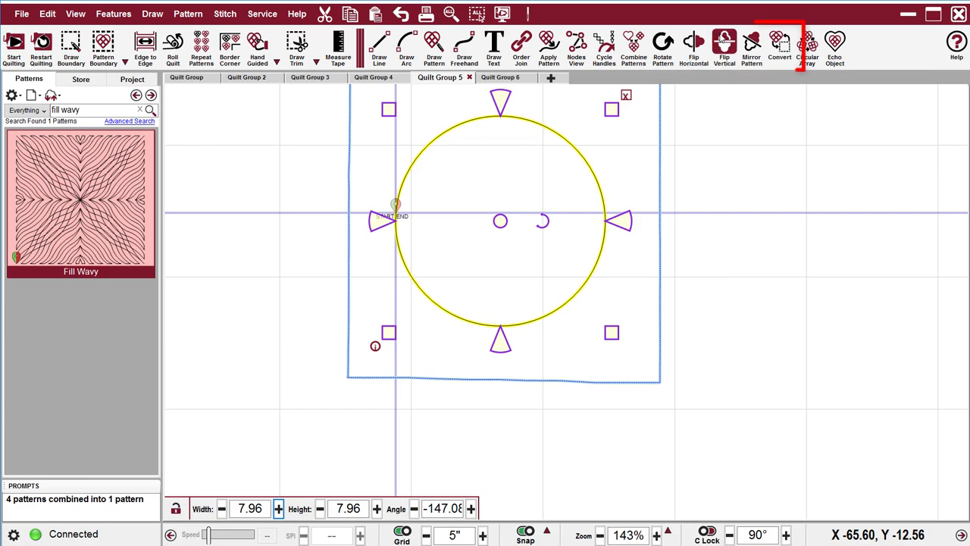
{"action": "left_click", "coordinate": [780, 45]}
{"action": "left_click_drag", "start_coordinate": [483, 195], "coordinate": [484, 274]}
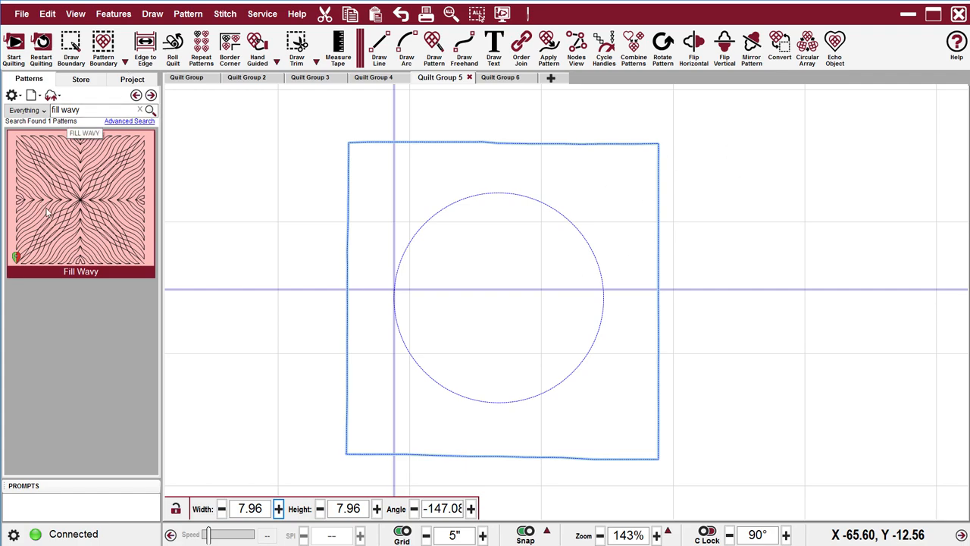
Add the Fill Wavy pattern over the circle in the square block and switch it to center handles.
{"action": "mouse_move", "coordinate": [47, 214]}
{"action": "left_mouse_down"}
{"action": "mouse_move", "coordinate": [462, 253]}
{"action": "mouse_move", "coordinate": [498, 310]}
{"action": "mouse_move", "coordinate": [504, 297]}
{"action": "mouse_move", "coordinate": [496, 296]}
{"action": "left_mouse_up"}
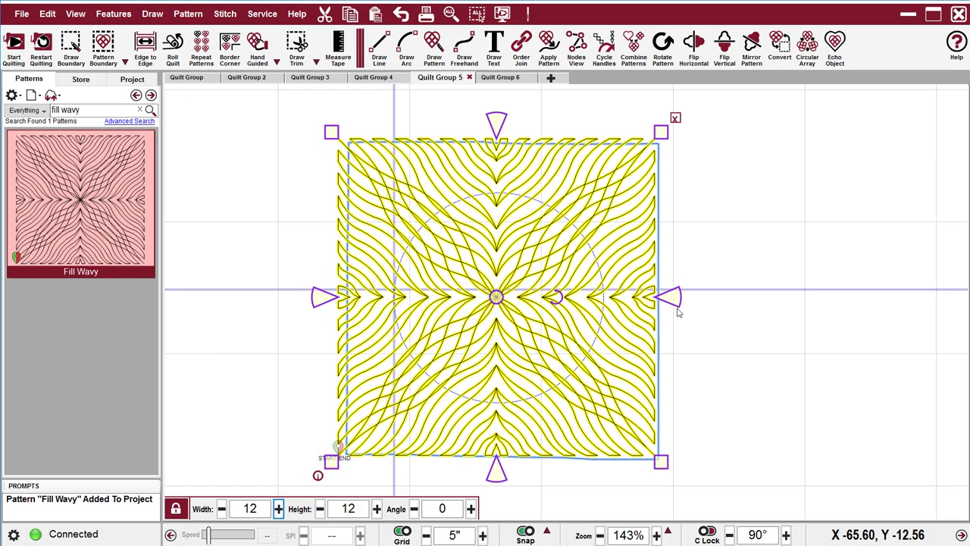
{"action": "left_click_drag", "start_coordinate": [676, 301], "coordinate": [678, 301]}
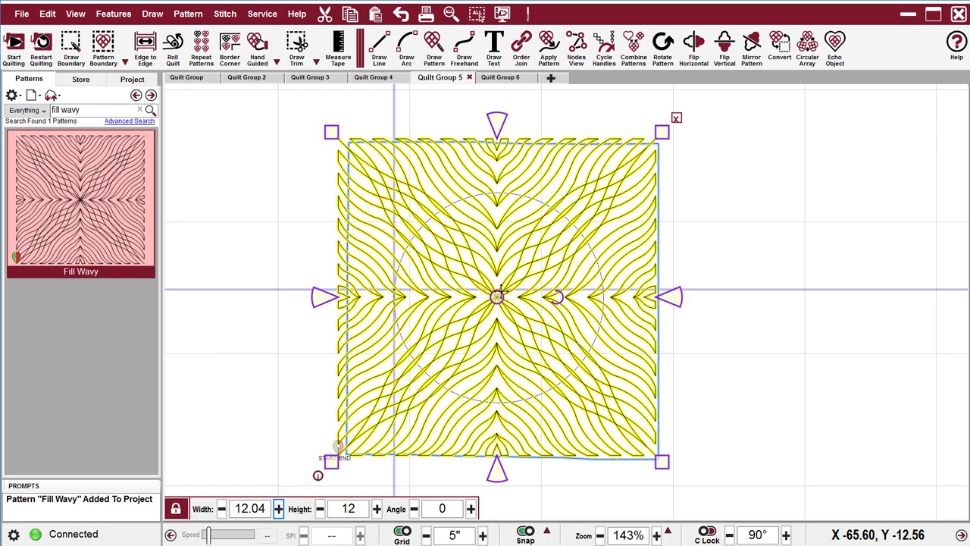
{"action": "left_click", "coordinate": [497, 296]}
{"action": "scroll", "coordinate": [453, 265], "scroll_direction": "down", "scroll_amount": 2}
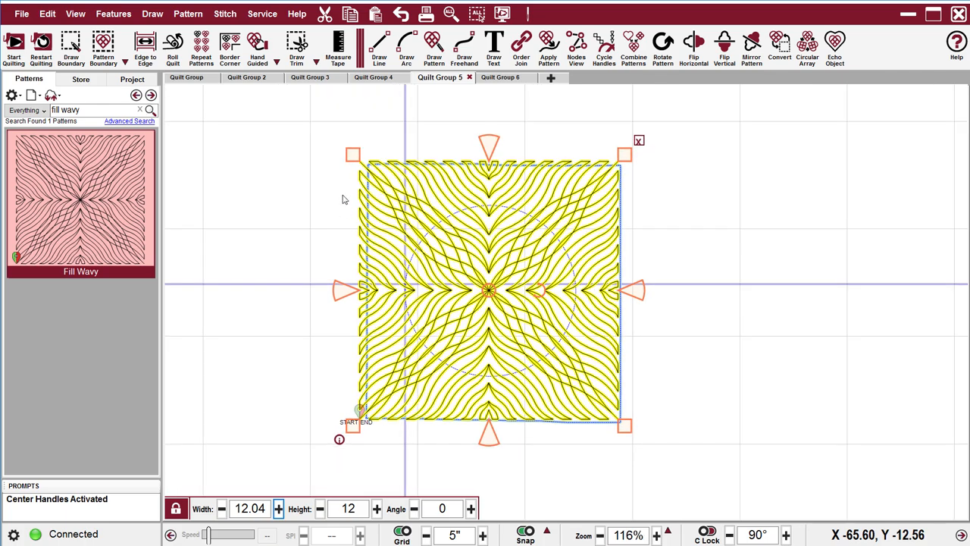
Enlarge the Fill Wavy pattern from its center to about 13.92 by 13.88, extending past the square boundary on all sides.
{"action": "left_click_drag", "start_coordinate": [628, 429], "coordinate": [641, 448]}
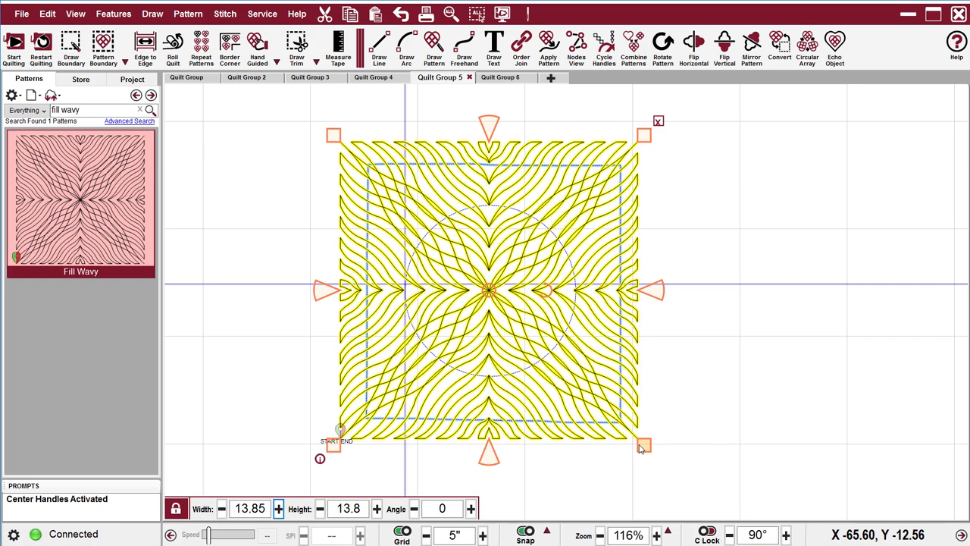
{"action": "left_click_drag", "start_coordinate": [641, 448], "coordinate": [646, 449]}
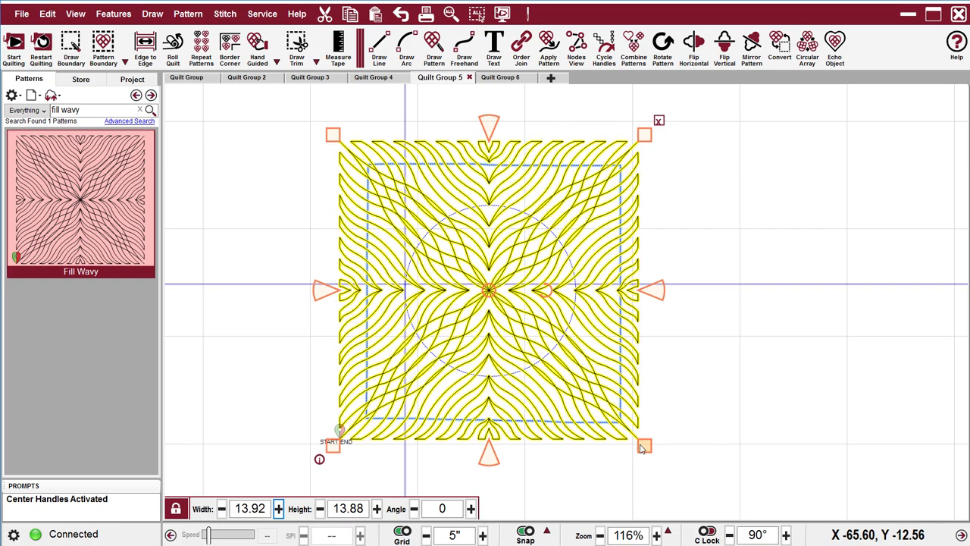
{"action": "left_click", "coordinate": [493, 458]}
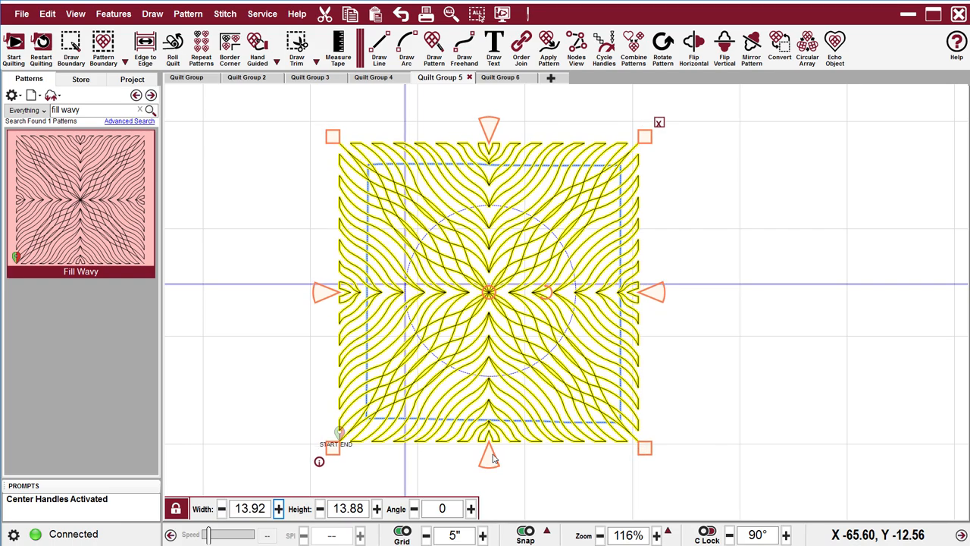
{"action": "left_click", "coordinate": [493, 457]}
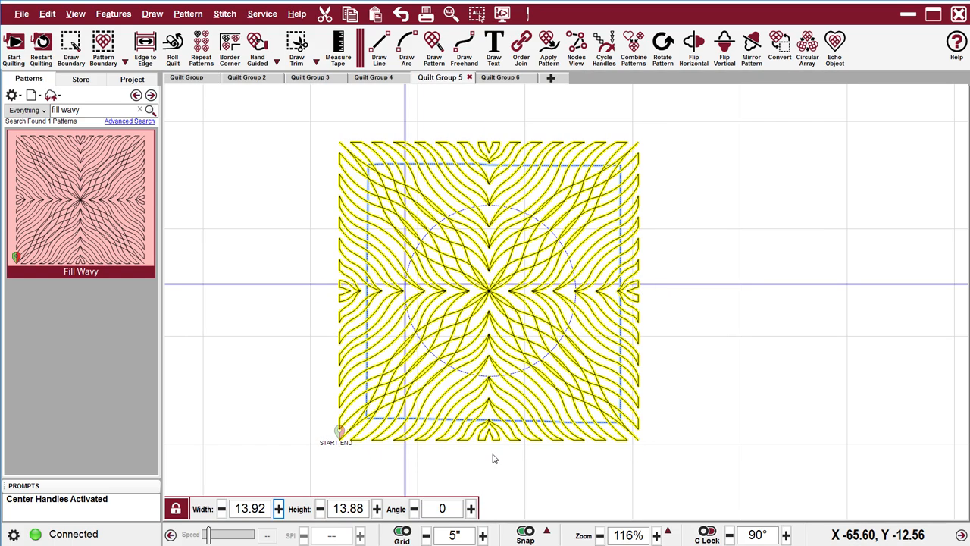
Trim the Fill Wavy pattern against both boundaries, keeping only the lines inside the square and outside the circle.
{"action": "left_click", "coordinate": [869, 228]}
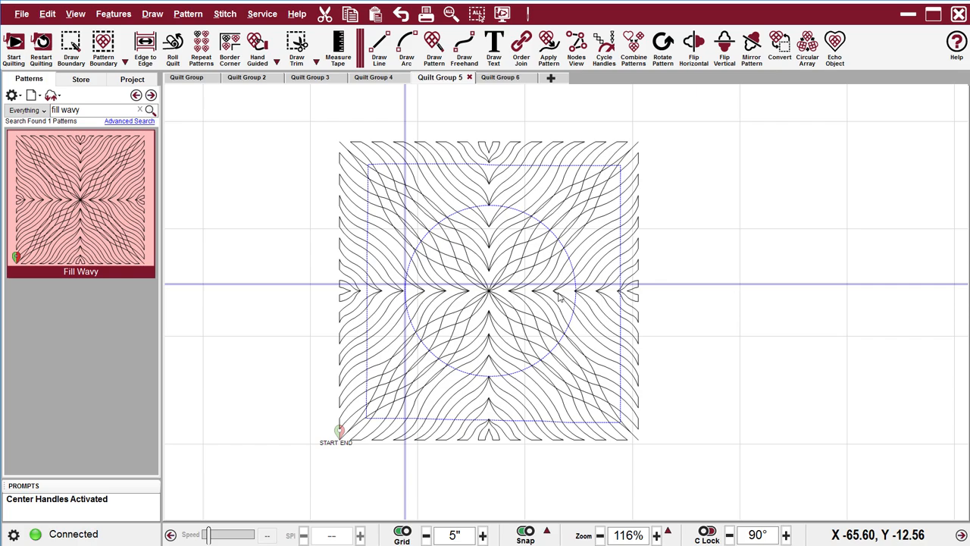
{"action": "left_click", "coordinate": [537, 264]}
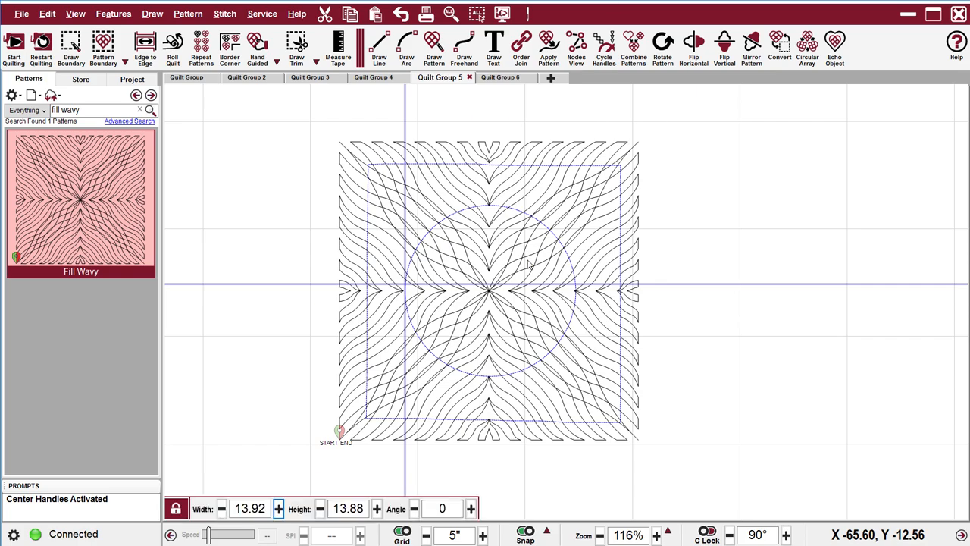
{"action": "right_click", "coordinate": [530, 205]}
{"action": "mouse_move", "coordinate": [571, 454]}
{"action": "left_click", "coordinate": [700, 453]}
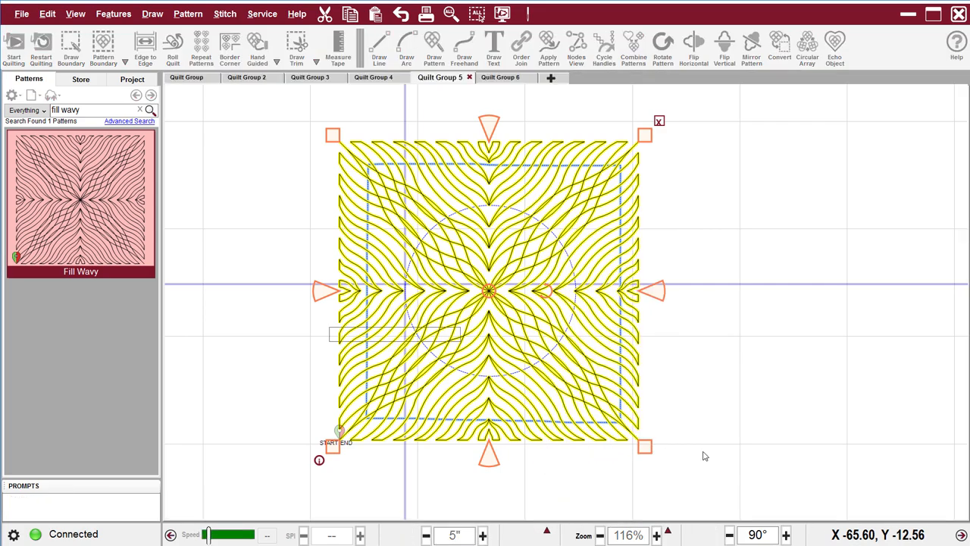
{"action": "left_click", "coordinate": [703, 411]}
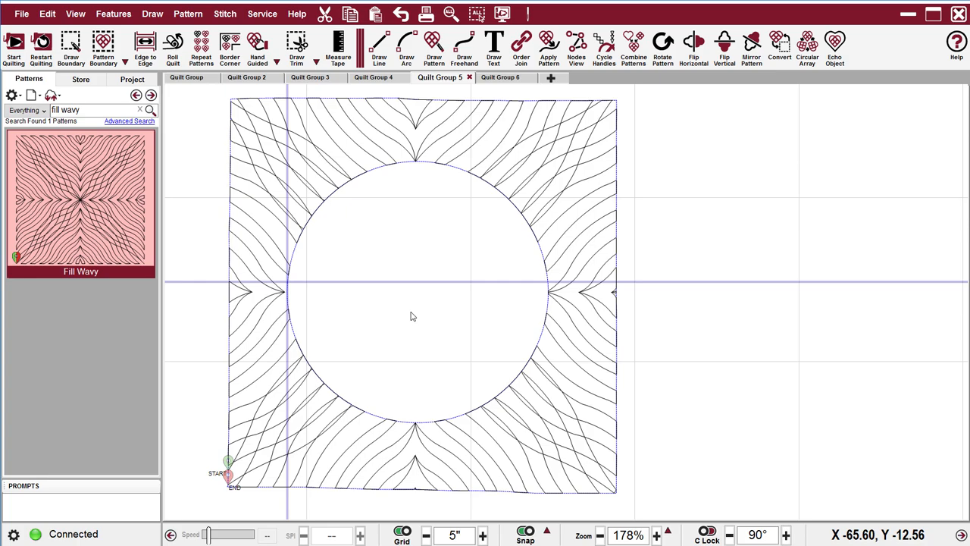
Start quilting the trimmed Fill Wavy pattern around the circle.
{"action": "key", "text": "Return"}
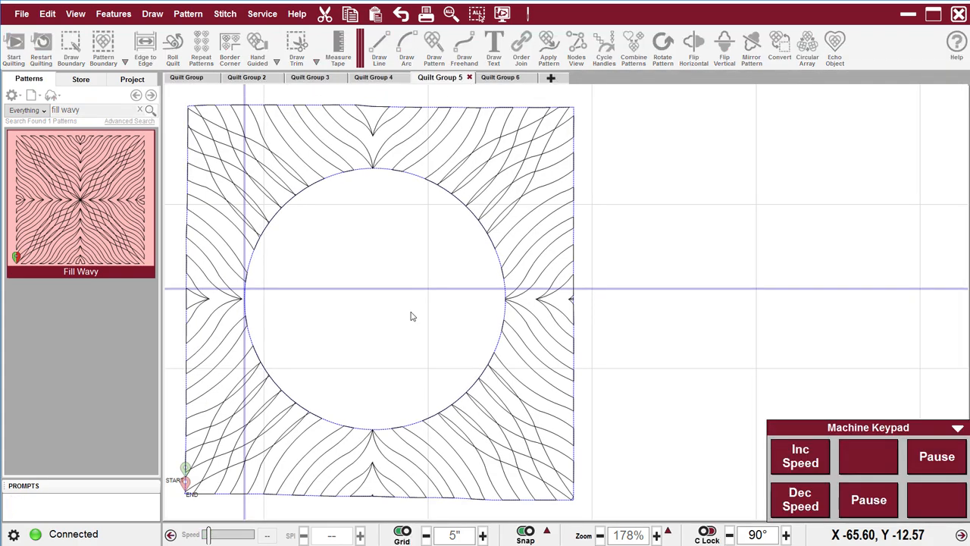